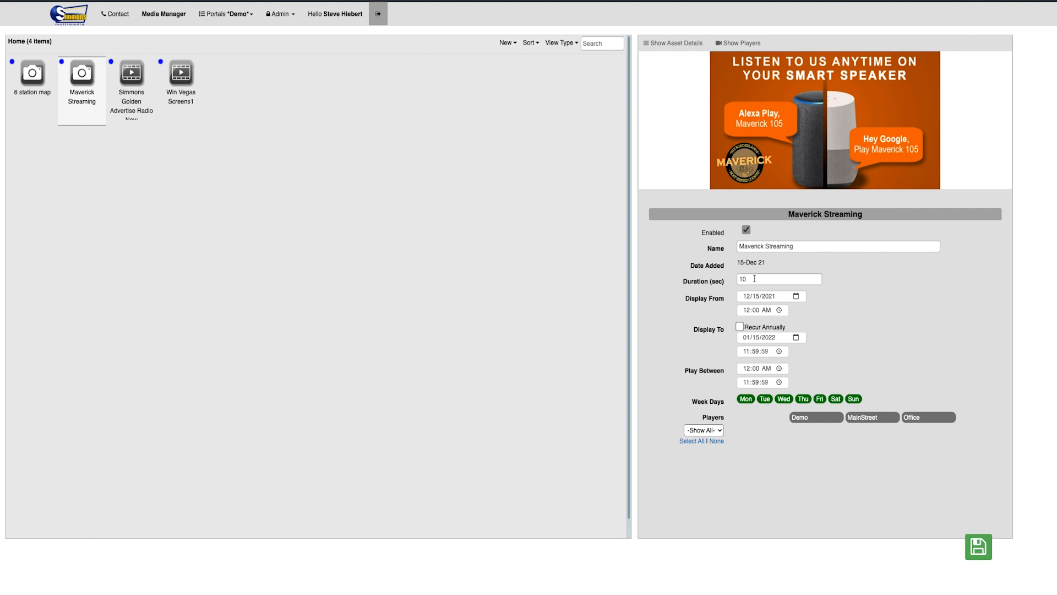
Try a 30-second duration for the Maverick Streaming image, and set it back to 10 seconds
{"action": "double_click", "coordinate": [755, 279]}
{"action": "type", "text": "30"}
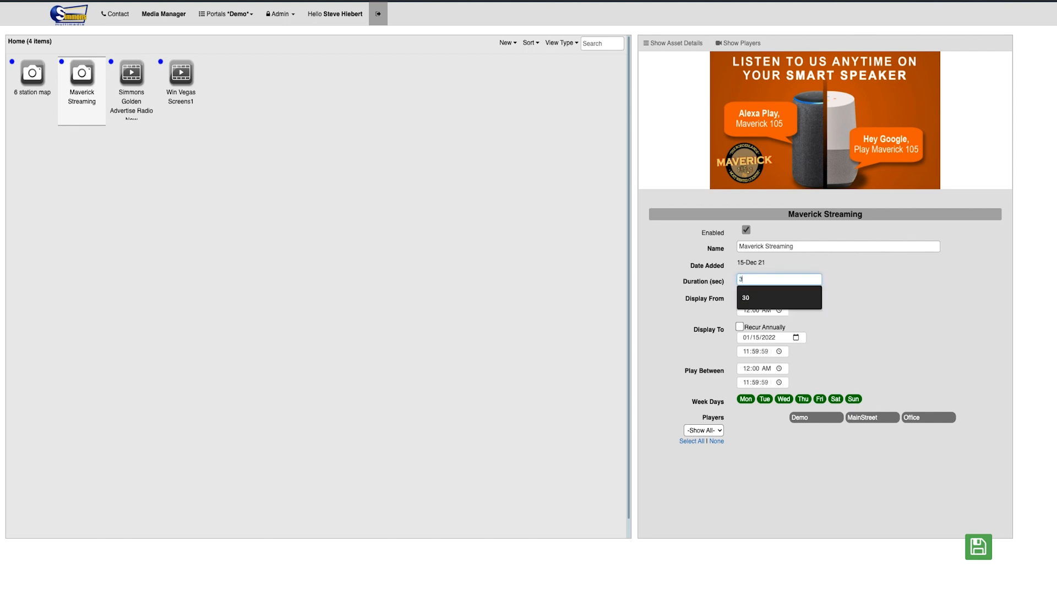
{"action": "left_click", "coordinate": [834, 303]}
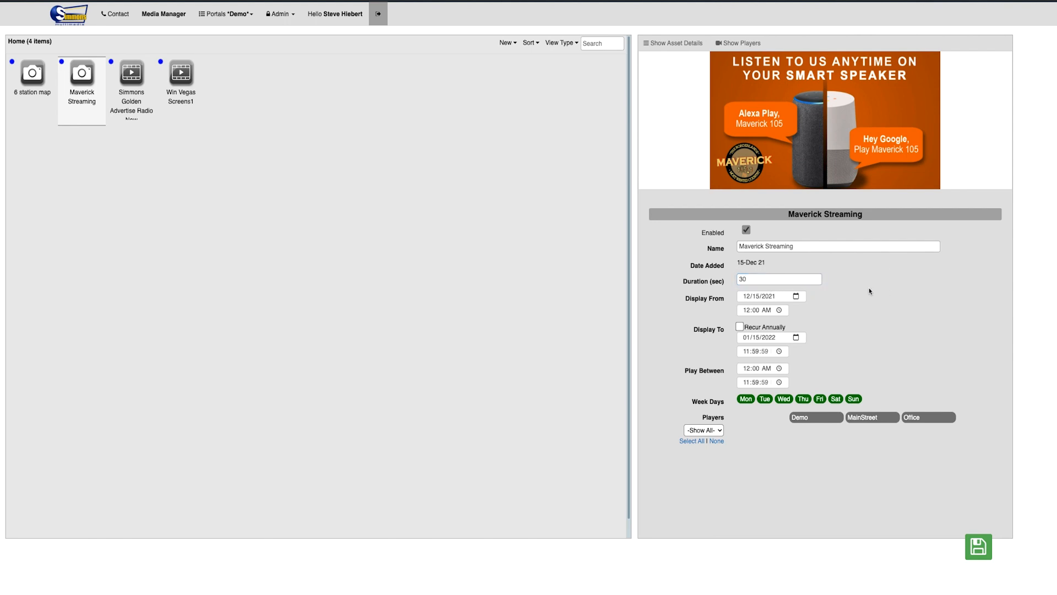
{"action": "double_click", "coordinate": [756, 279]}
{"action": "type", "text": "10"}
Set the Maverick Streaming image's Display To date to 12/25/2021
{"action": "left_click", "coordinate": [796, 338]}
{"action": "left_click", "coordinate": [796, 338]}
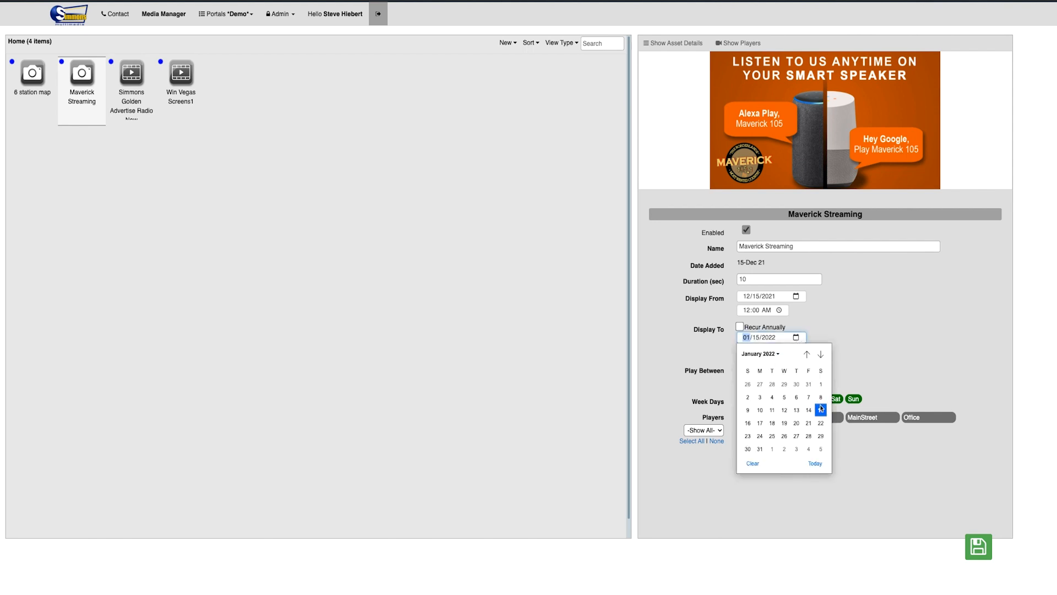
{"action": "left_click", "coordinate": [807, 354]}
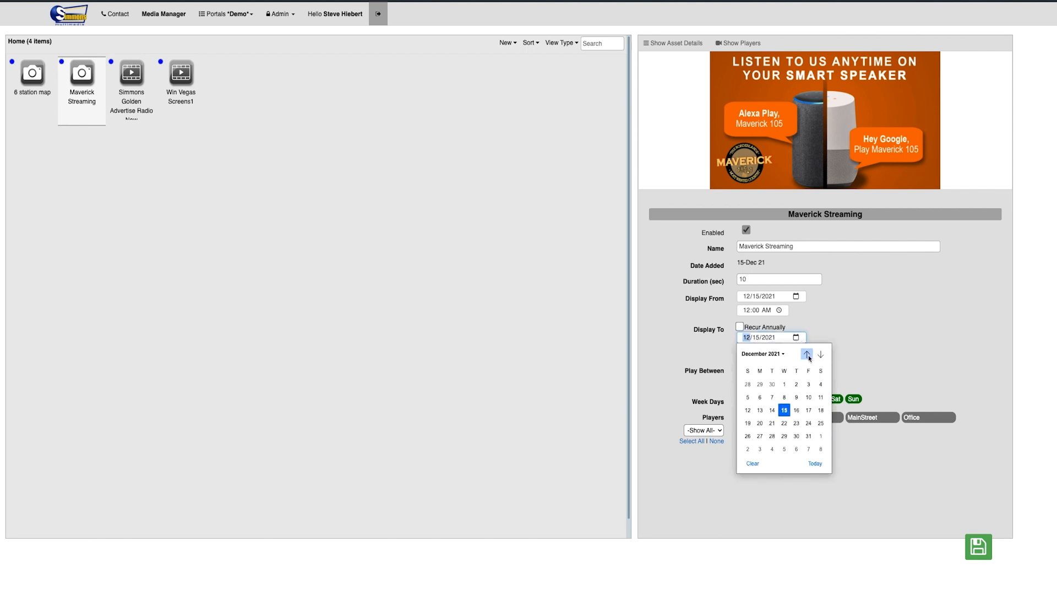
{"action": "left_click", "coordinate": [821, 423]}
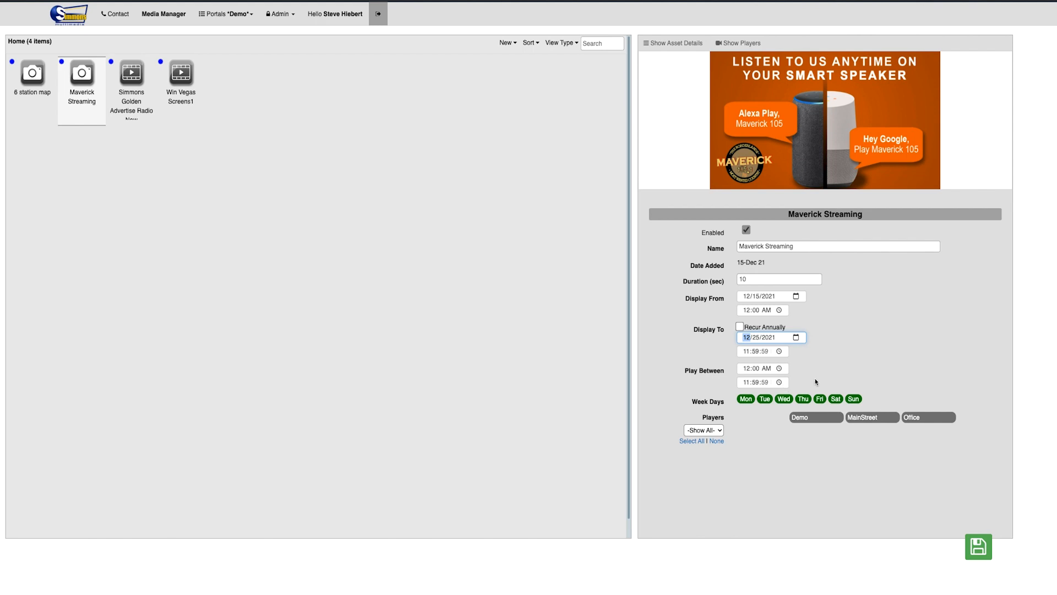
Exclude Saturday and Sunday from the Maverick Streaming image's week days, and include both days again
{"action": "left_click", "coordinate": [836, 400]}
{"action": "left_click", "coordinate": [855, 400]}
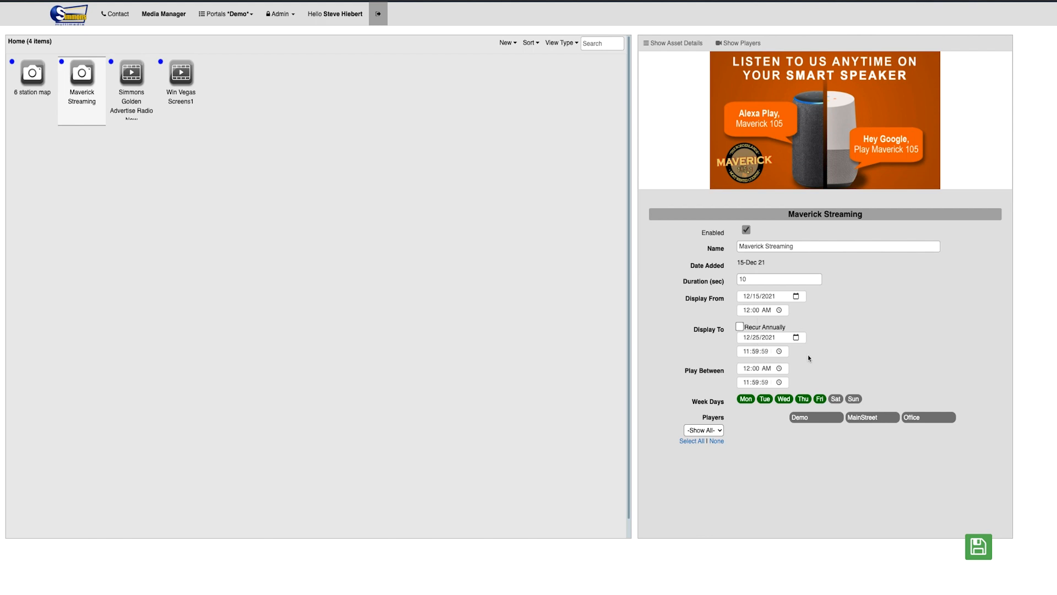
{"action": "left_click", "coordinate": [836, 400]}
{"action": "left_click", "coordinate": [853, 399]}
Filter the player list by Morden and by Winnipeg, and show all players again
{"action": "left_click", "coordinate": [716, 432]}
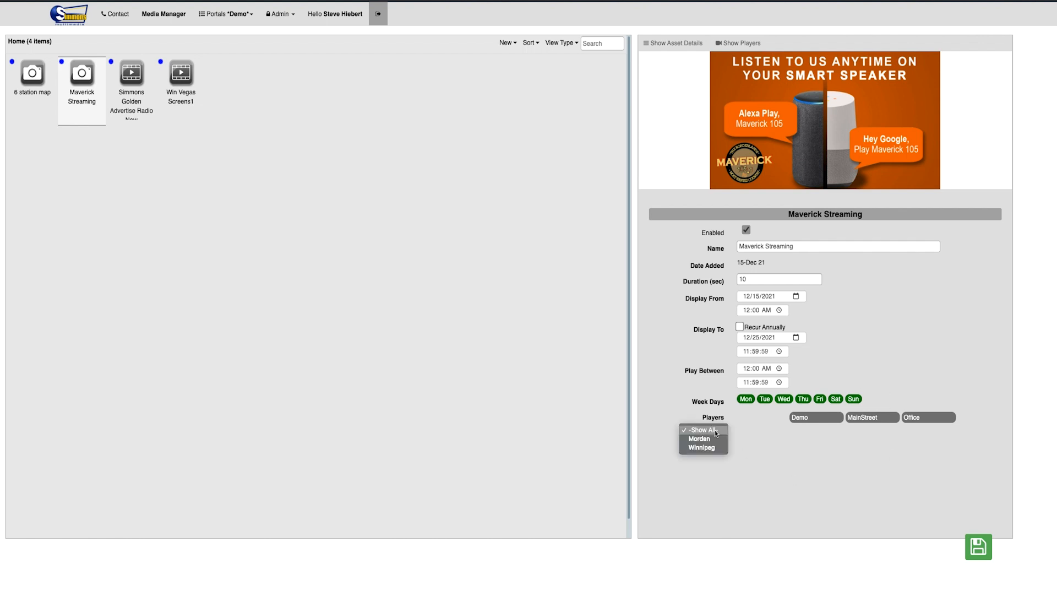
{"action": "left_click", "coordinate": [706, 444]}
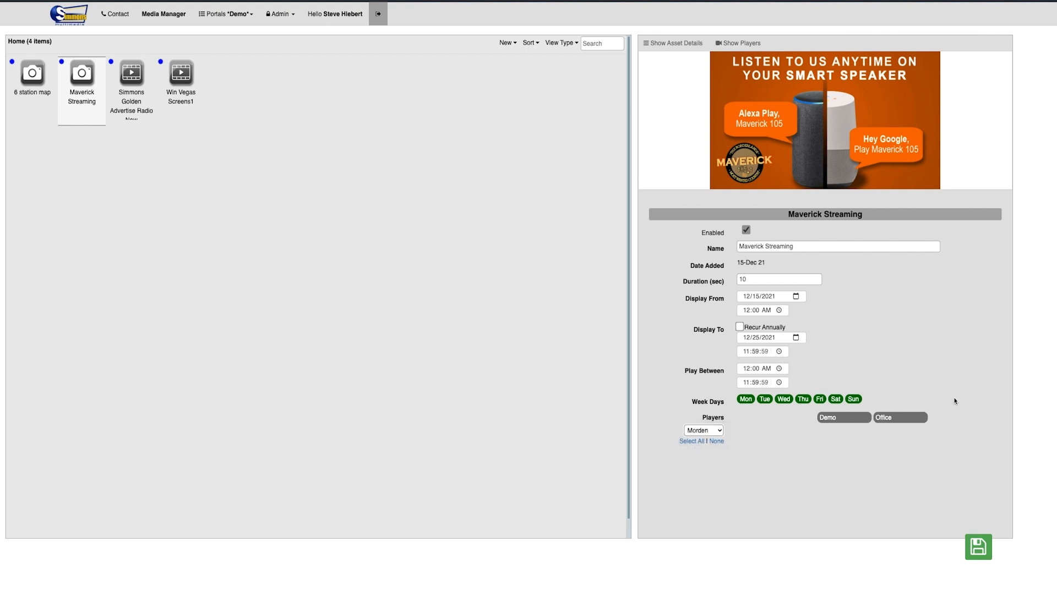
{"action": "left_click", "coordinate": [701, 432]}
{"action": "left_click", "coordinate": [697, 439]}
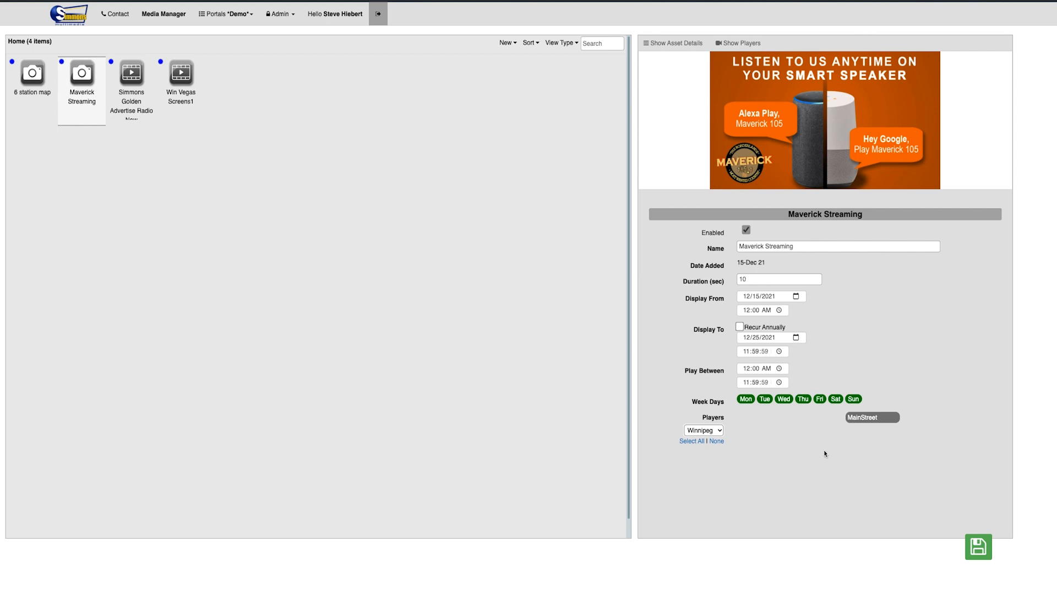
{"action": "left_click", "coordinate": [715, 431]}
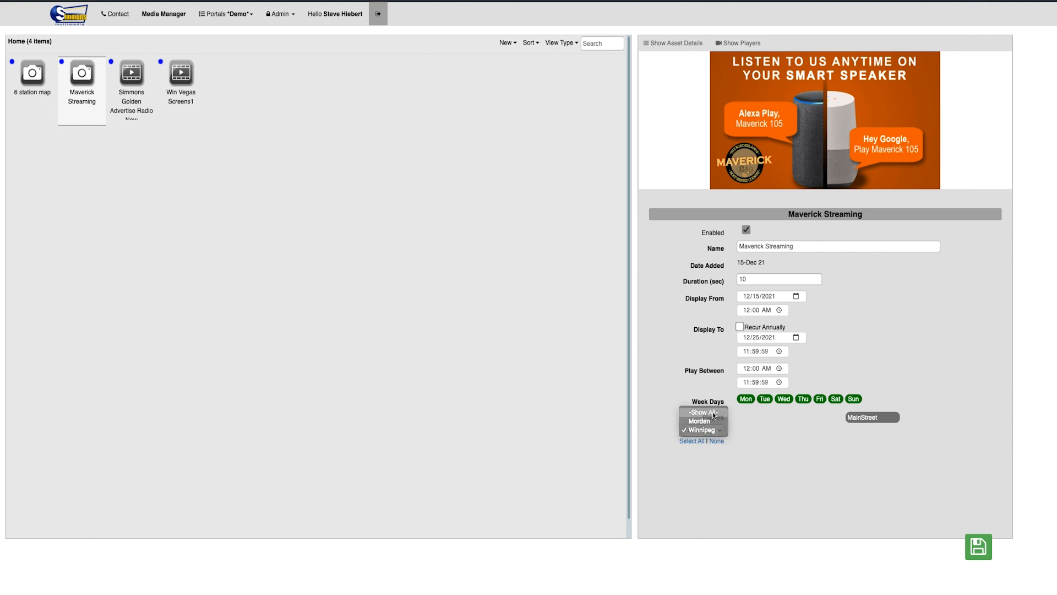
{"action": "left_click", "coordinate": [713, 412]}
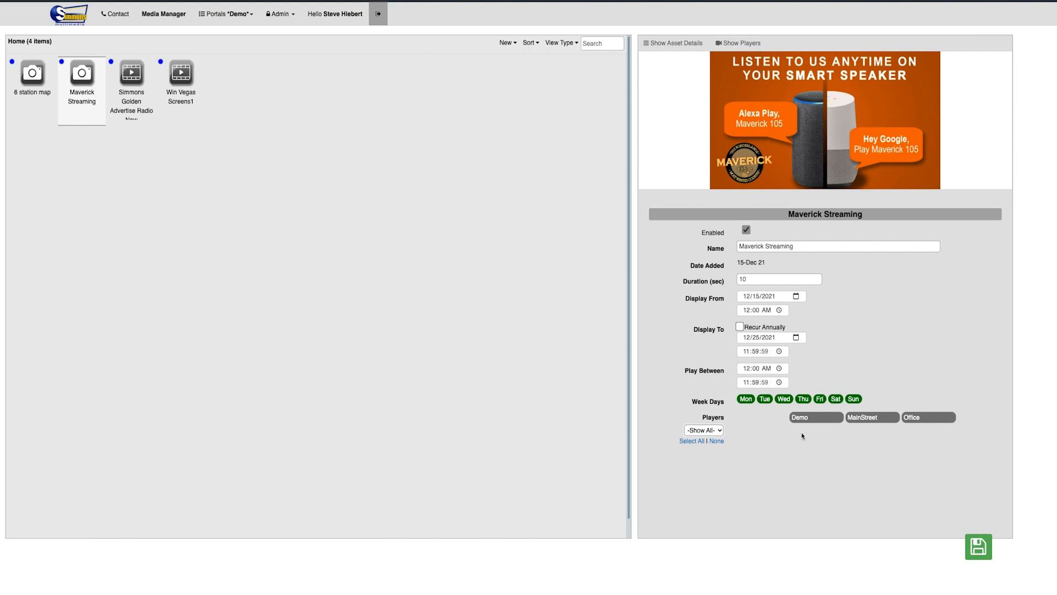
Assign the Maverick Streaming image to all players and save its settings
{"action": "left_click", "coordinate": [693, 442]}
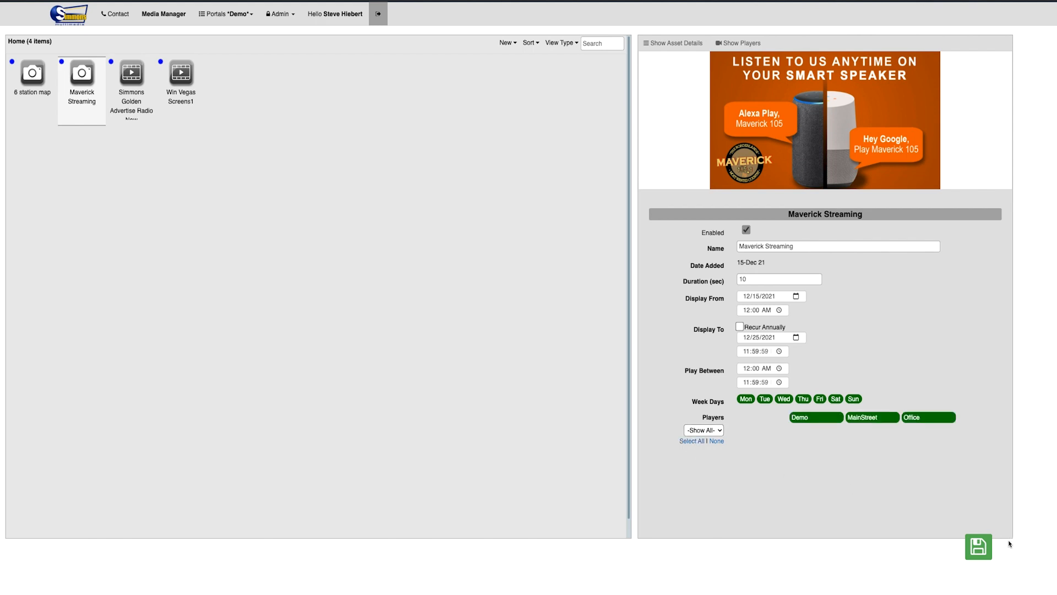
{"action": "left_click", "coordinate": [812, 421]}
{"action": "left_click", "coordinate": [815, 422]}
{"action": "left_click", "coordinate": [980, 552]}
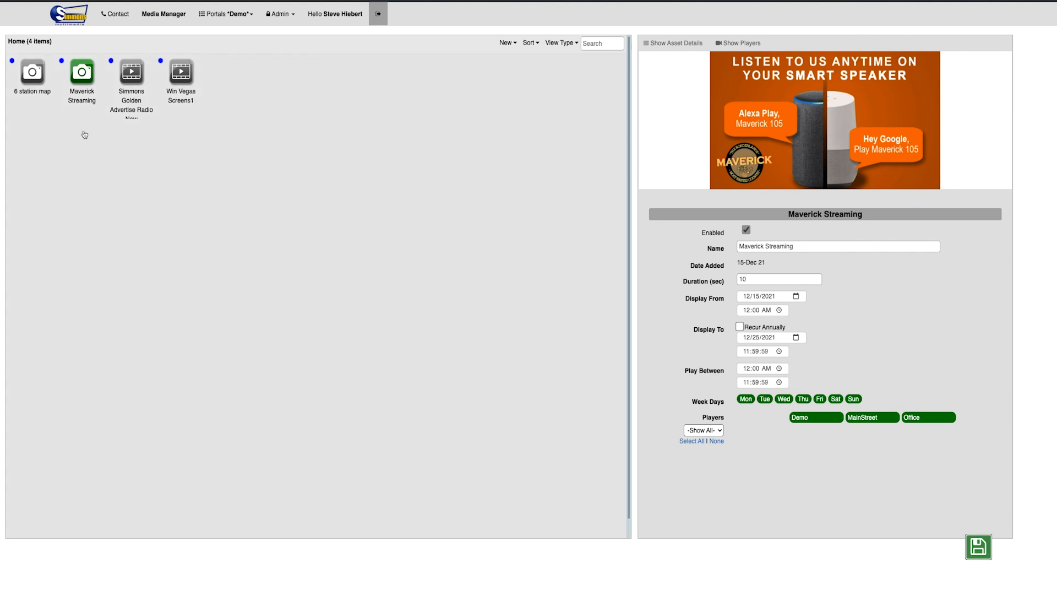
Open the Simmons Golden Advertise Radio New video's details and set its Display From date to 01/01/2022
{"action": "left_click", "coordinate": [31, 75]}
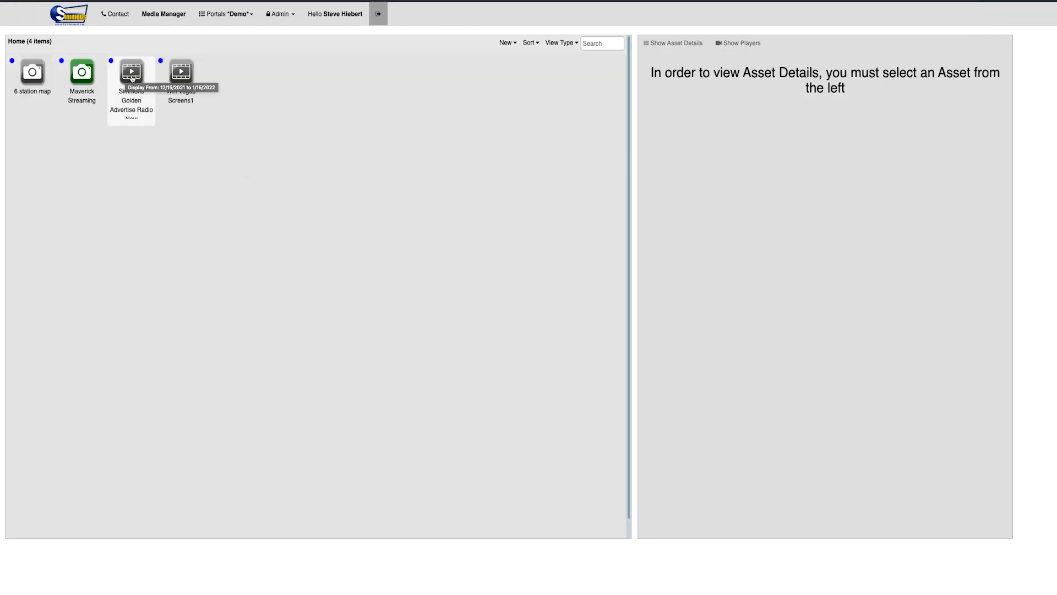
{"action": "left_click", "coordinate": [132, 78]}
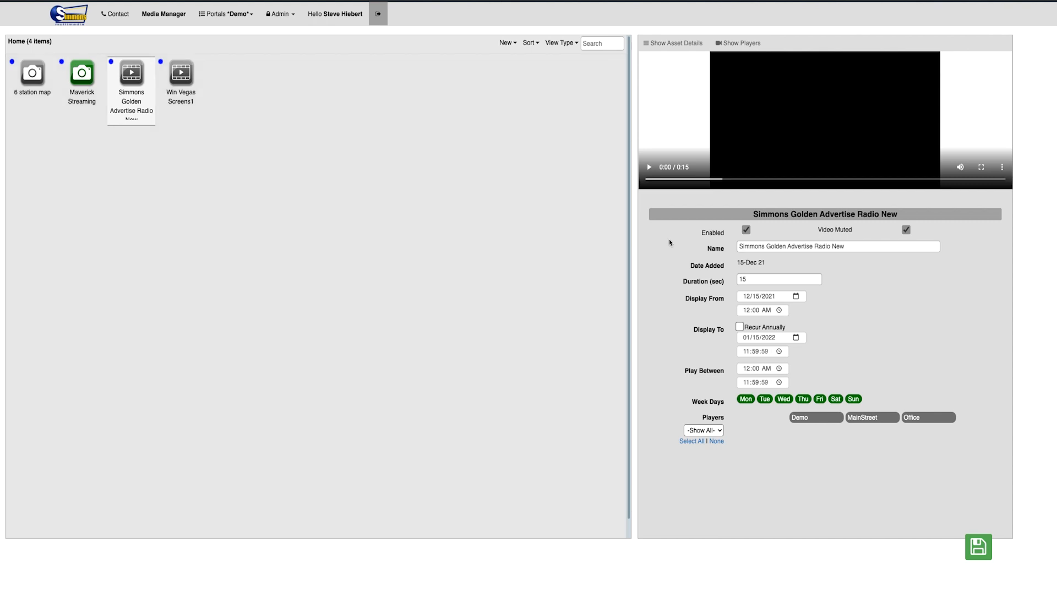
{"action": "left_click", "coordinate": [796, 296]}
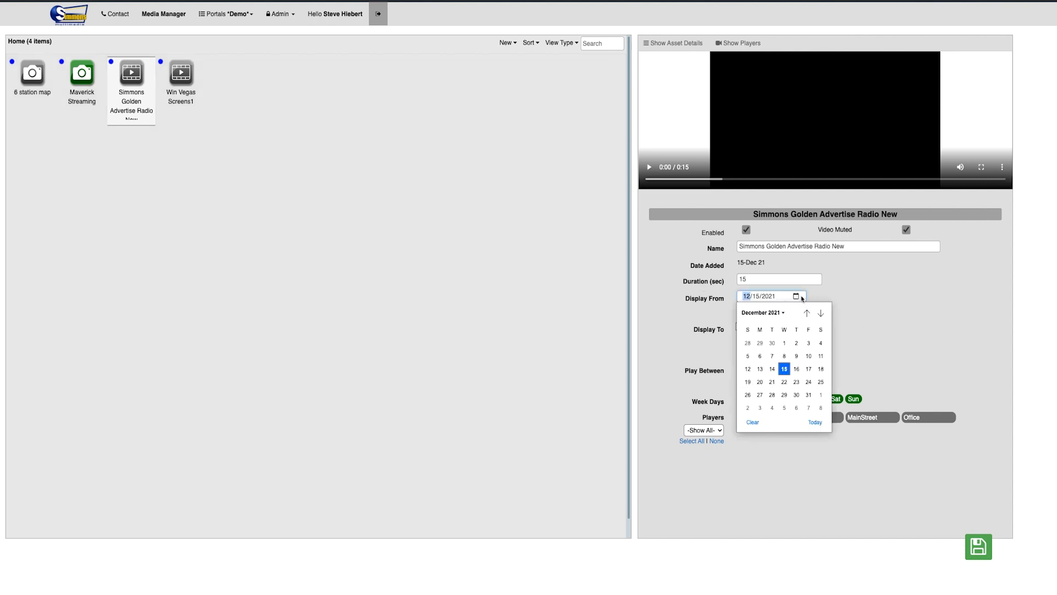
{"action": "left_click", "coordinate": [820, 312]}
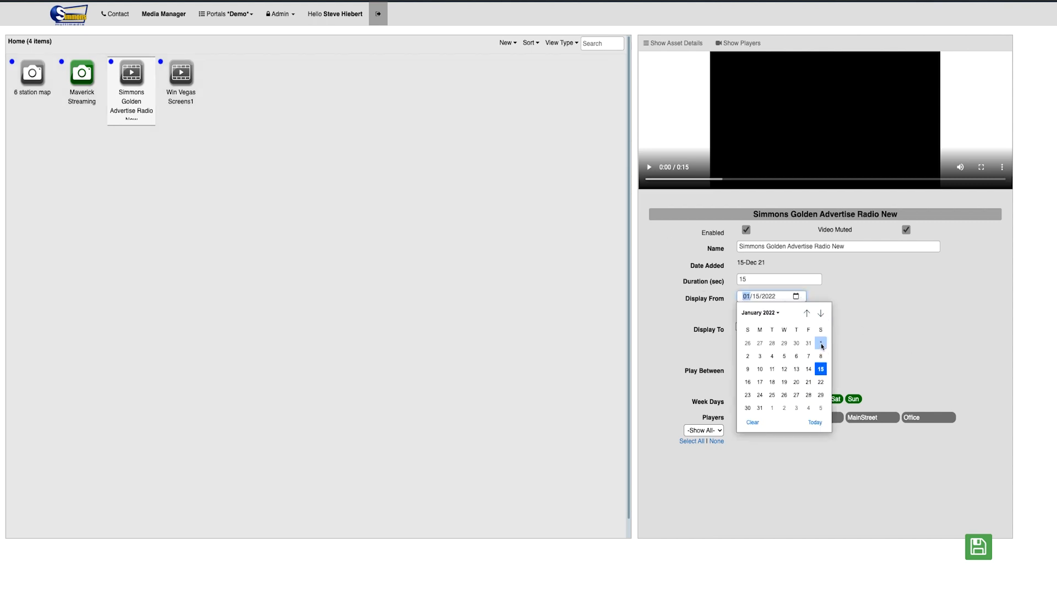
{"action": "left_click", "coordinate": [821, 343]}
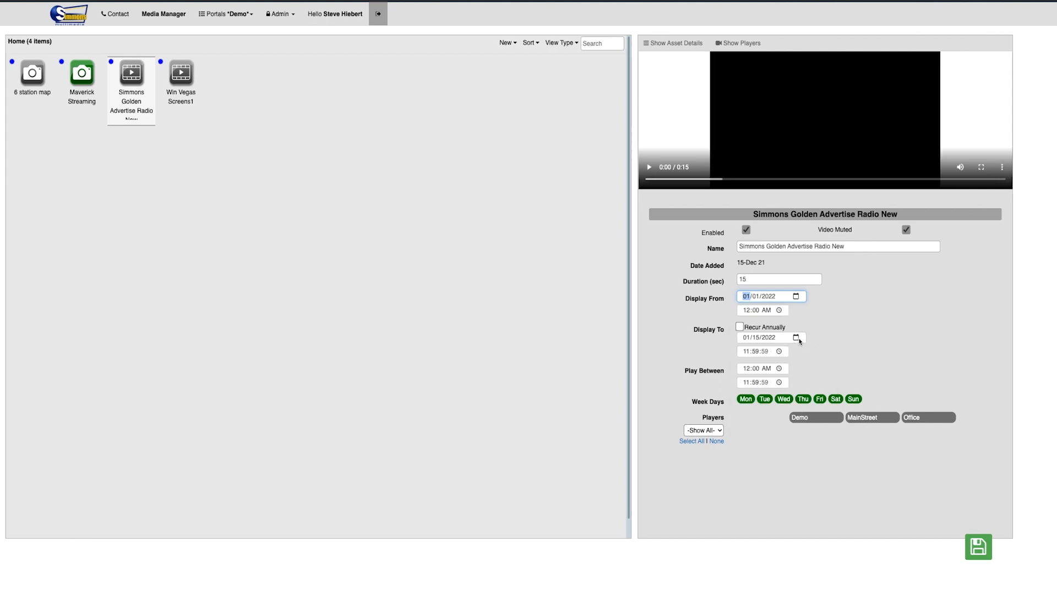
Set the Simmons Golden Advertise Radio New video's Display To date to 03/31/2022
{"action": "left_click", "coordinate": [798, 339]}
{"action": "left_click", "coordinate": [821, 354]}
{"action": "left_click", "coordinate": [821, 354]}
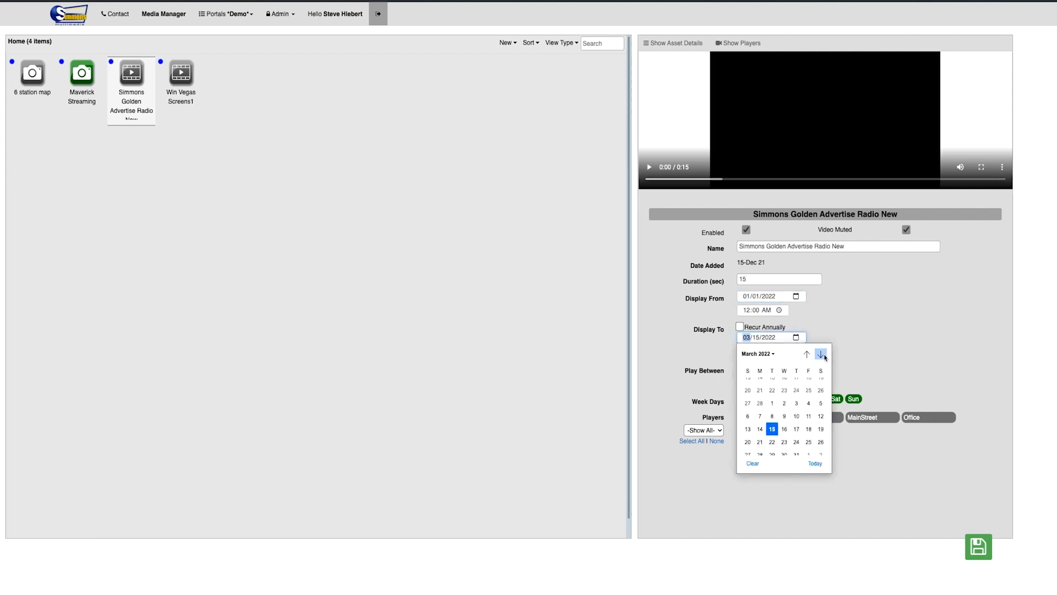
{"action": "left_click", "coordinate": [796, 432]}
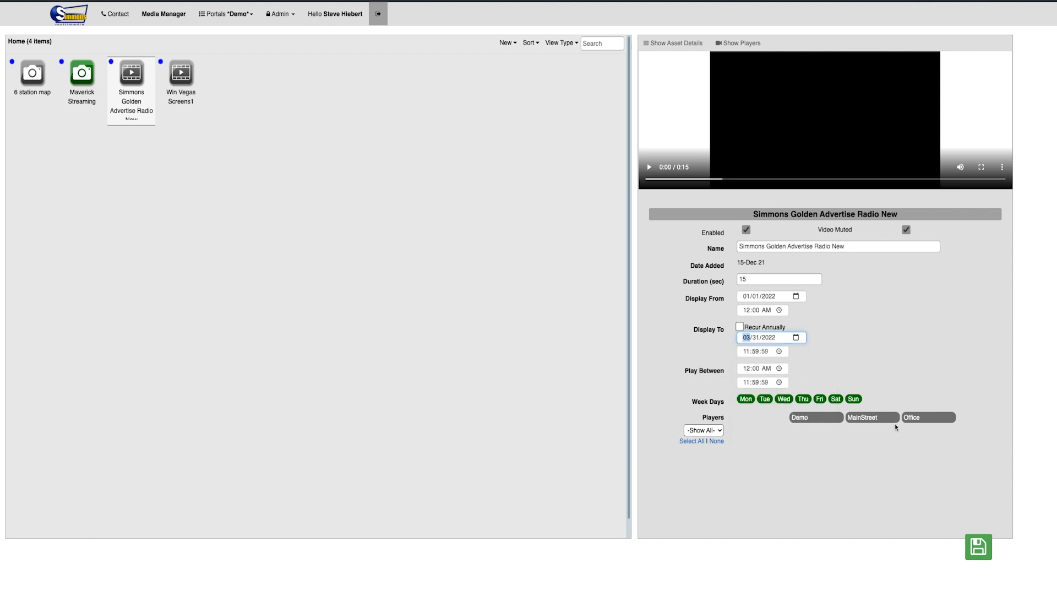
Assign the Simmons Golden Advertise Radio New video to the Office player and save its settings
{"action": "left_click", "coordinate": [936, 420]}
{"action": "left_click", "coordinate": [981, 548]}
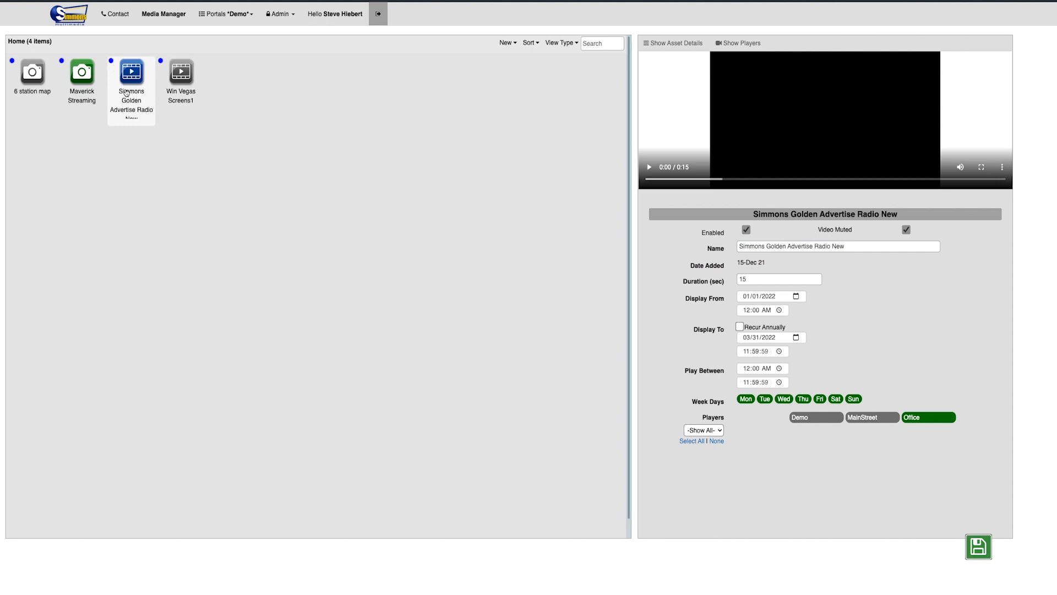
{"action": "mouse_move", "coordinate": [126, 93]}
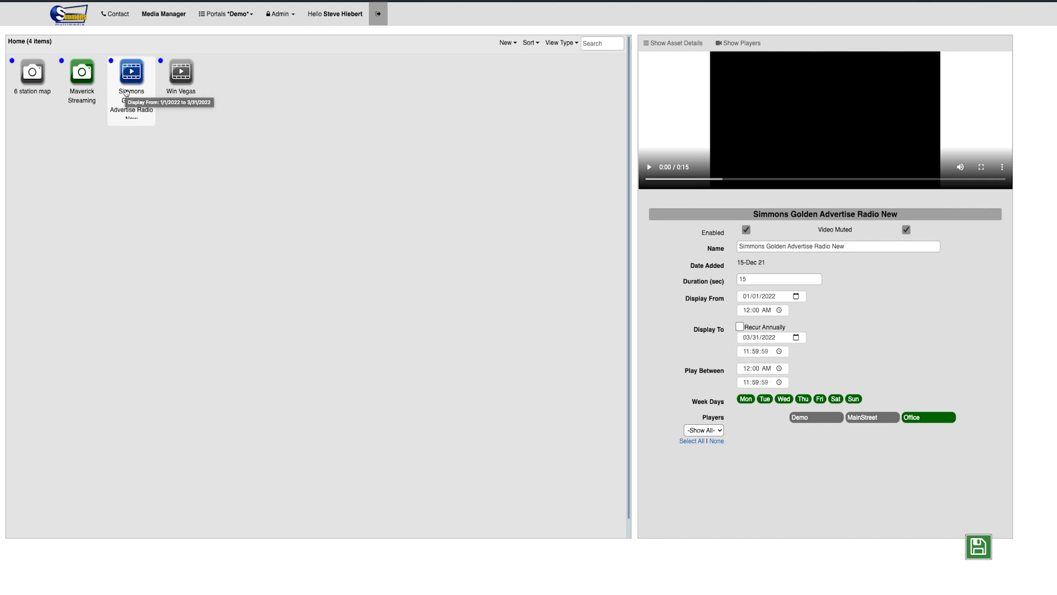